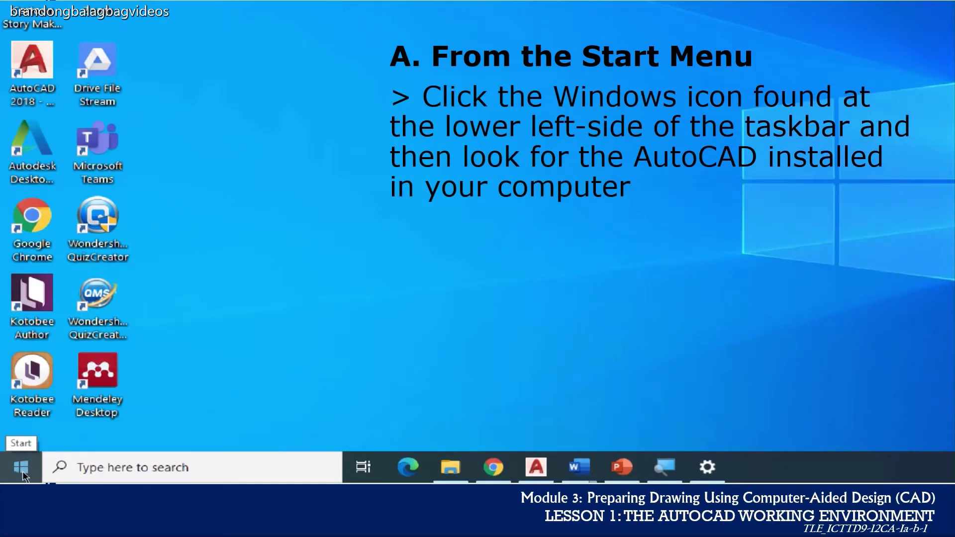
- Launch AutoCAD 2018 - English from its folder in the Windows Start menu
{"action": "left_click", "coordinate": [23, 476]}
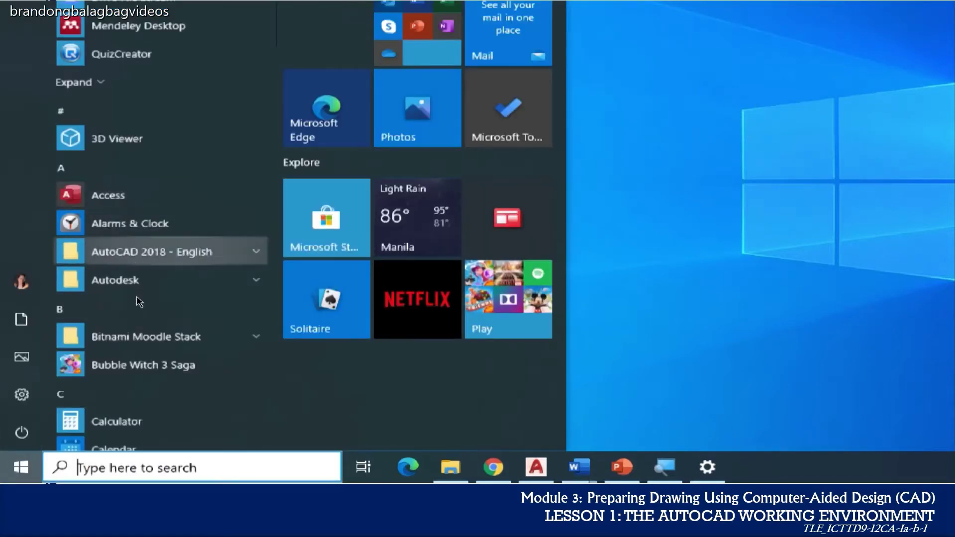
{"action": "left_click", "coordinate": [137, 253]}
{"action": "left_click", "coordinate": [136, 311]}
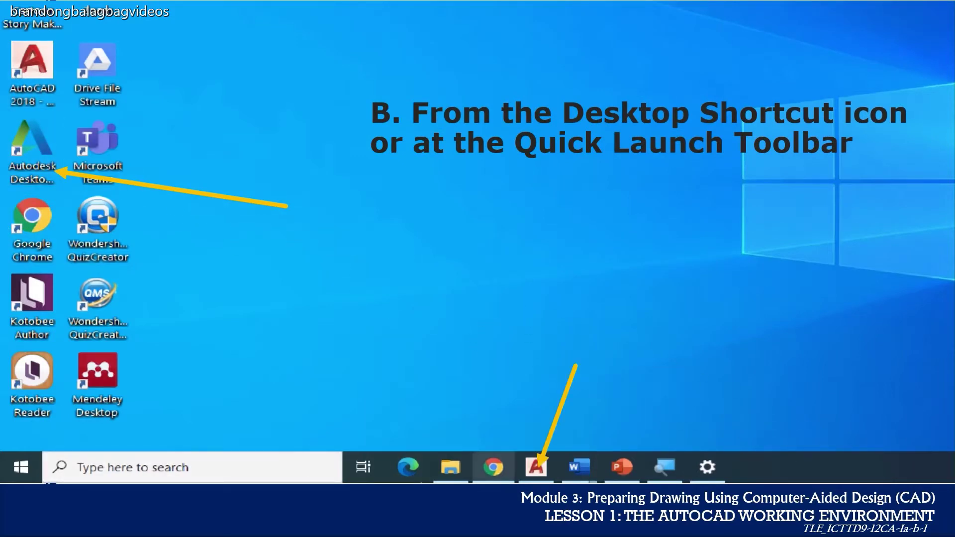
- Show the AutoCAD 2018 desktop shortcut and taskbar icon with the Start menu closed
{"action": "mouse_move", "coordinate": [537, 467]}
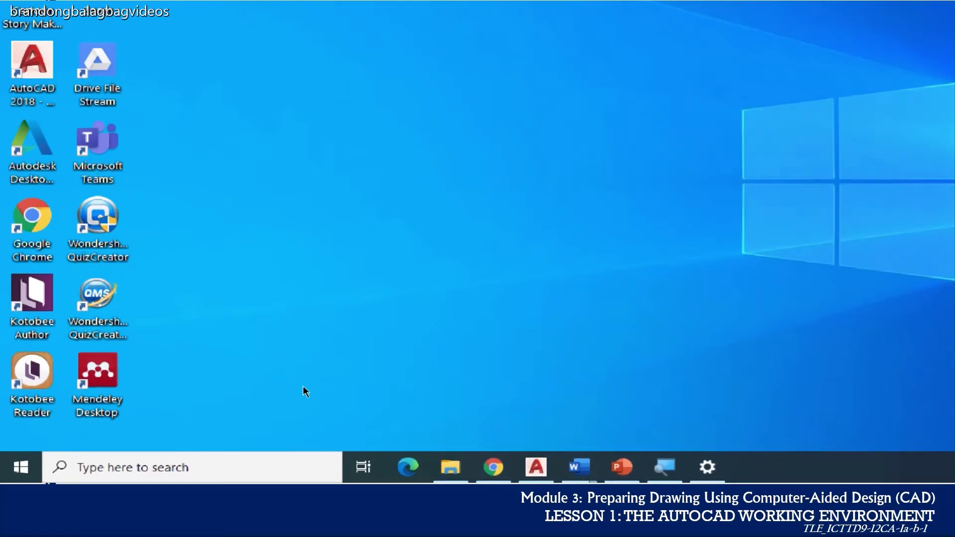
{"action": "mouse_move", "coordinate": [358, 480]}
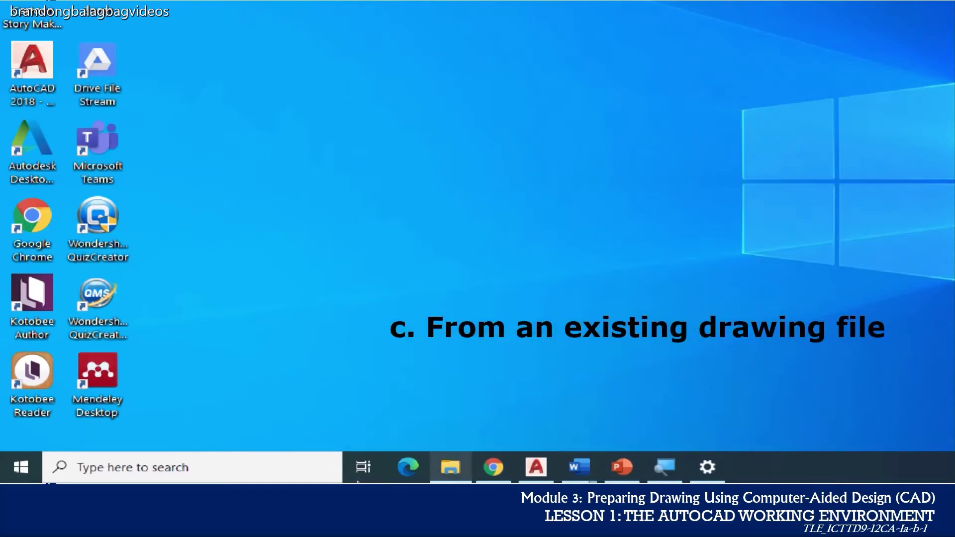
{"action": "left_click", "coordinate": [451, 468]}
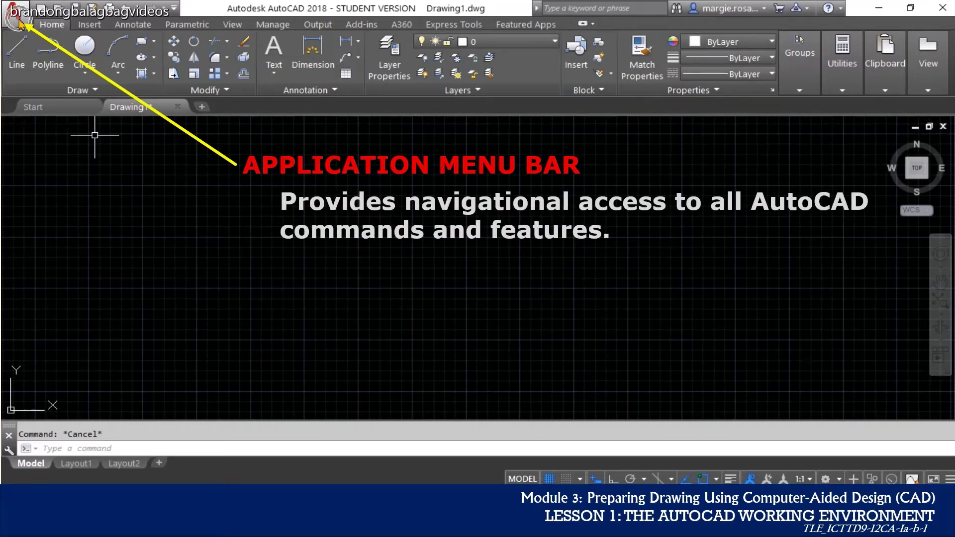
{"action": "left_click", "coordinate": [15, 11]}
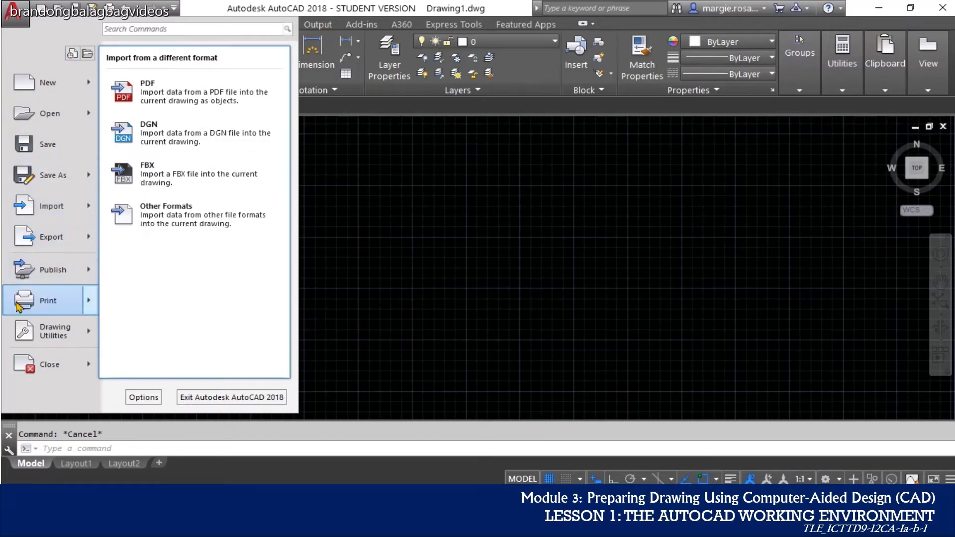
{"action": "mouse_move", "coordinate": [19, 306]}
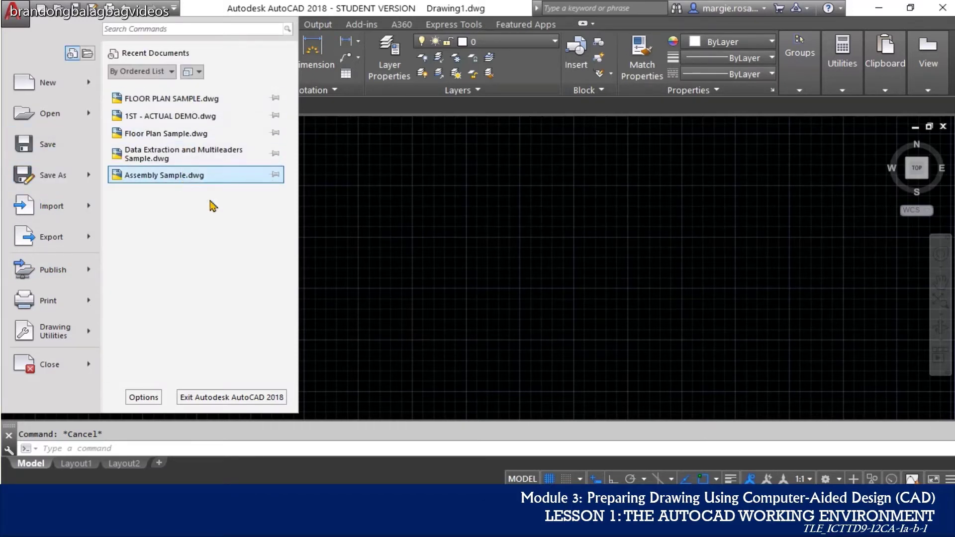
{"action": "left_click", "coordinate": [380, 244]}
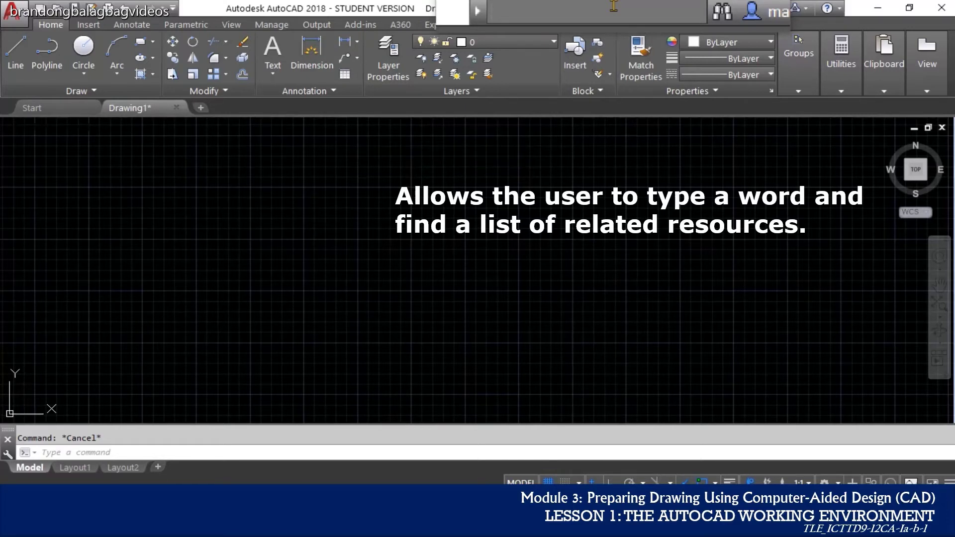
- Enter 'line command' in the InfoCenter help search box
{"action": "type", "text": "line command"}
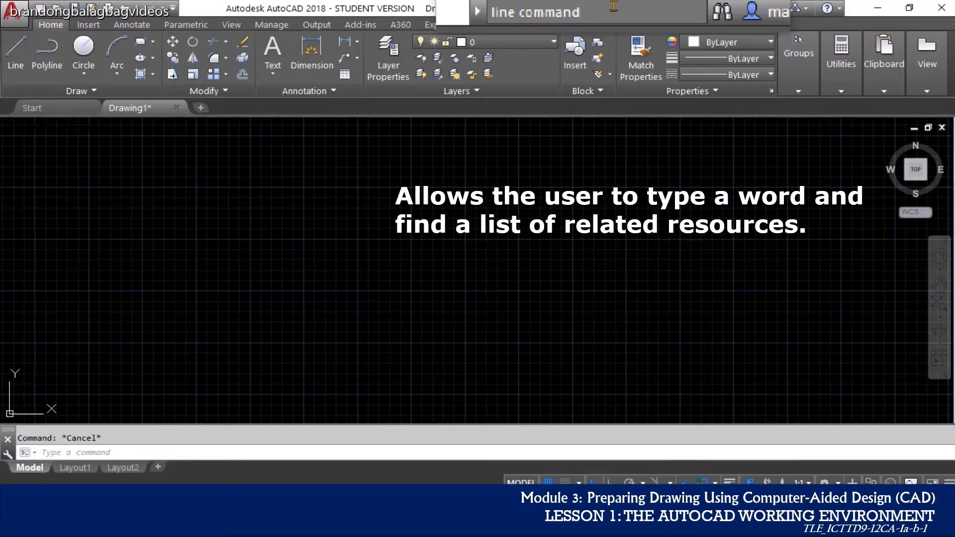
- Run the help search for 'line command' and close the Help results
{"action": "key", "text": "Return"}
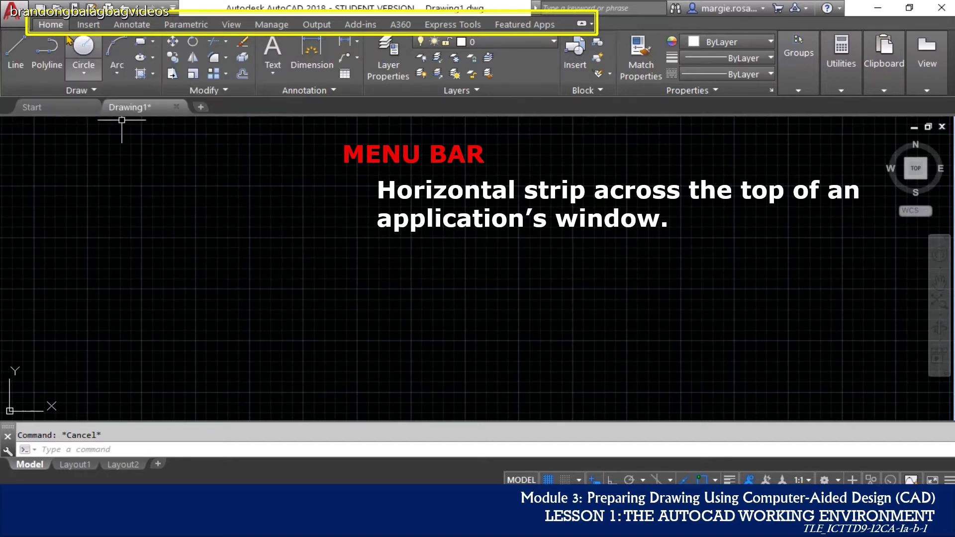
- Browse the Insert, Annotate, Parametric, View, Manage, Output and Add-ins ribbon tabs, ending on Express Tools
{"action": "left_click", "coordinate": [95, 30]}
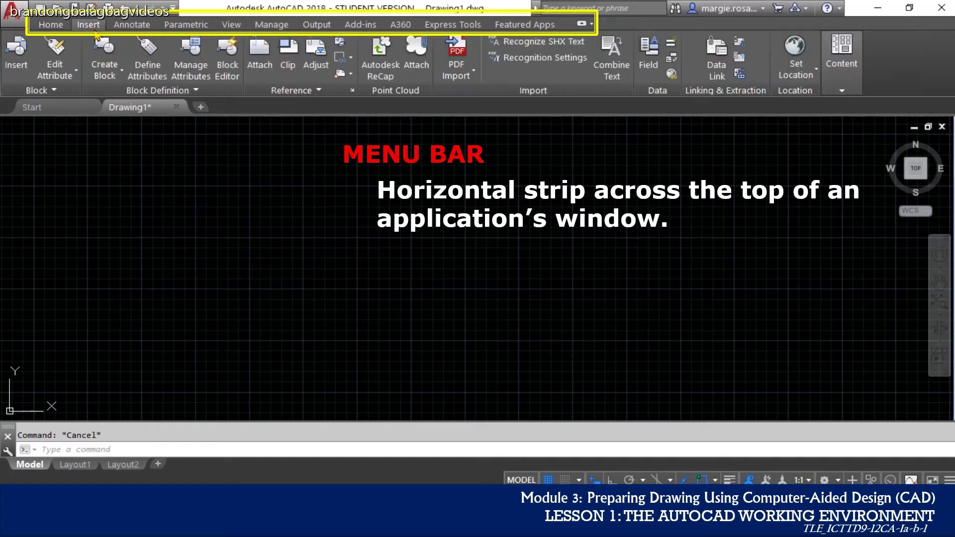
{"action": "left_click", "coordinate": [133, 26]}
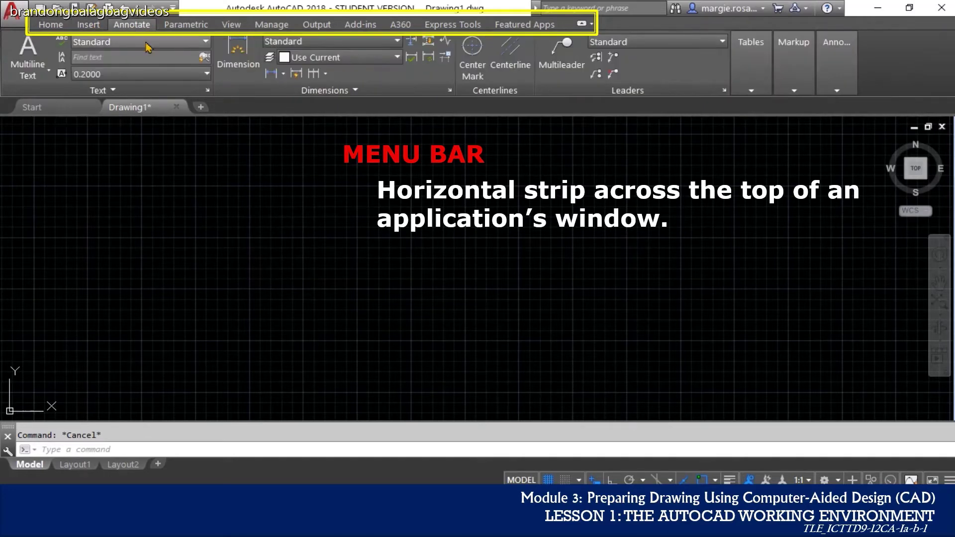
{"action": "left_click", "coordinate": [186, 26]}
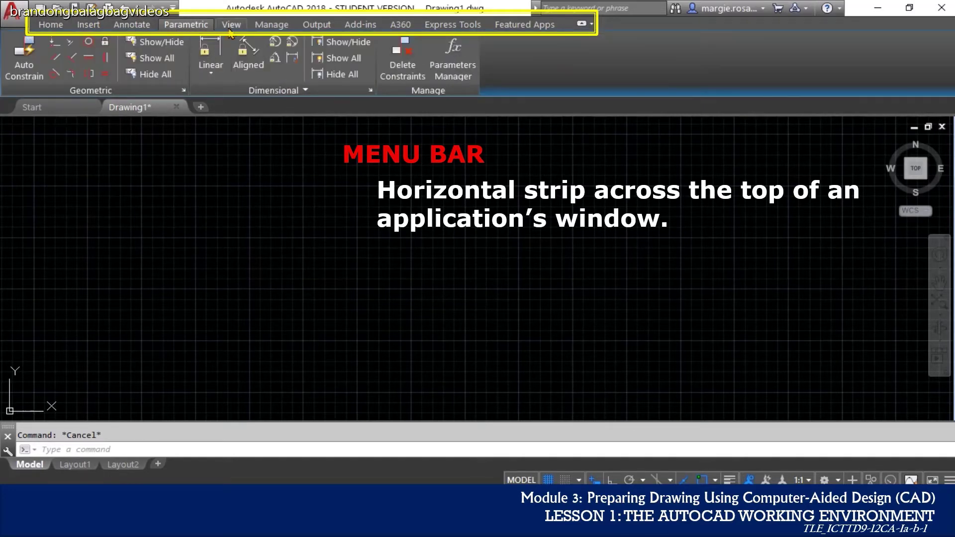
{"action": "left_click", "coordinate": [230, 30]}
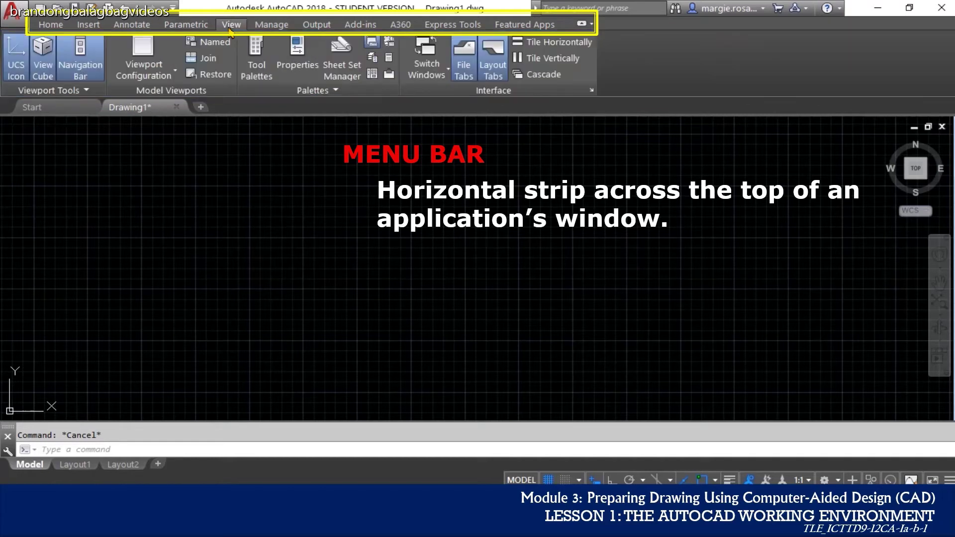
{"action": "left_click", "coordinate": [273, 27]}
{"action": "left_click", "coordinate": [318, 26]}
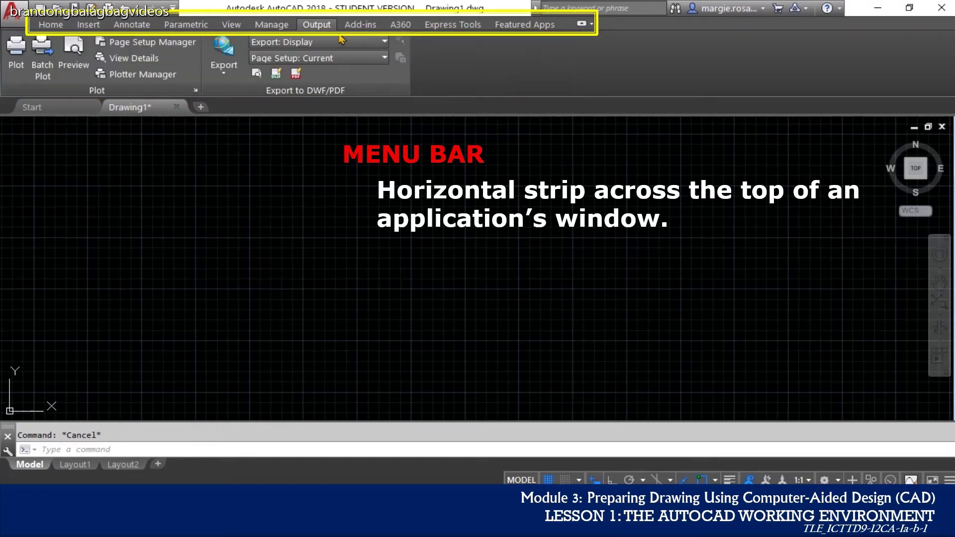
{"action": "left_click", "coordinate": [369, 31]}
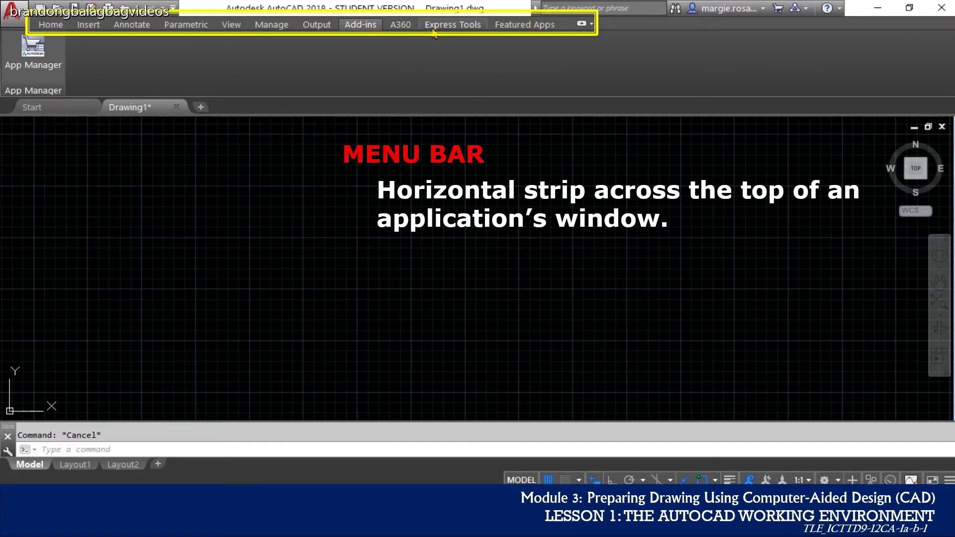
{"action": "left_click", "coordinate": [449, 29]}
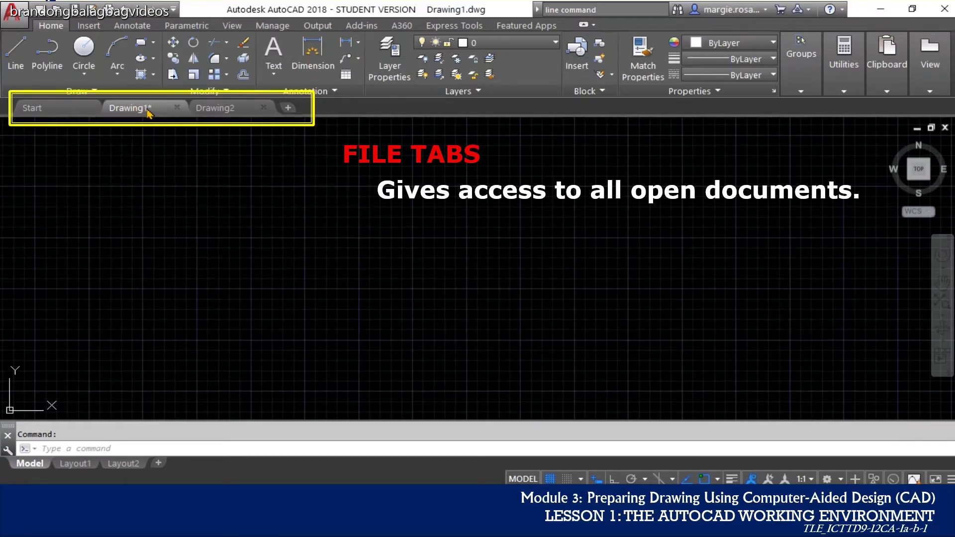
- Switch to Drawing2 and view its file-tab options without running any
{"action": "left_click", "coordinate": [234, 114]}
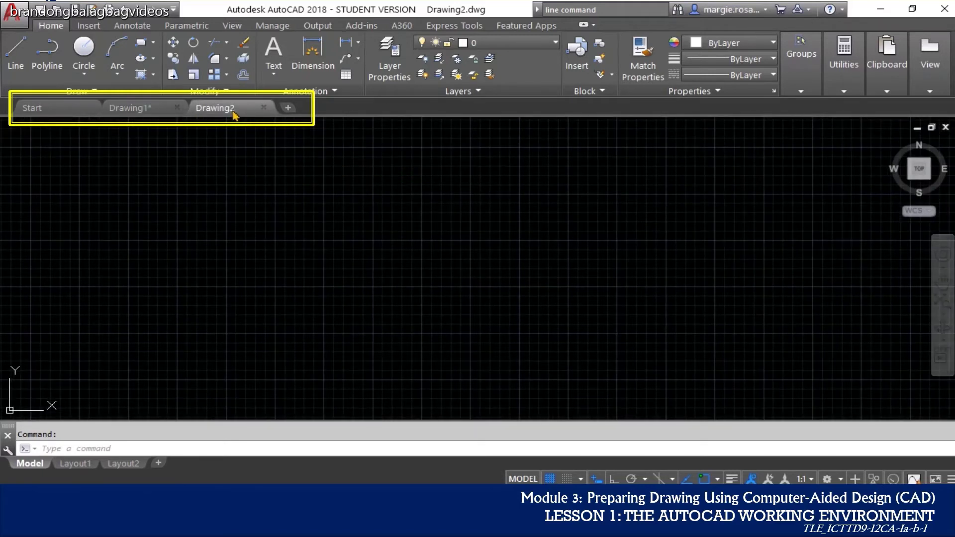
{"action": "right_click", "coordinate": [234, 115]}
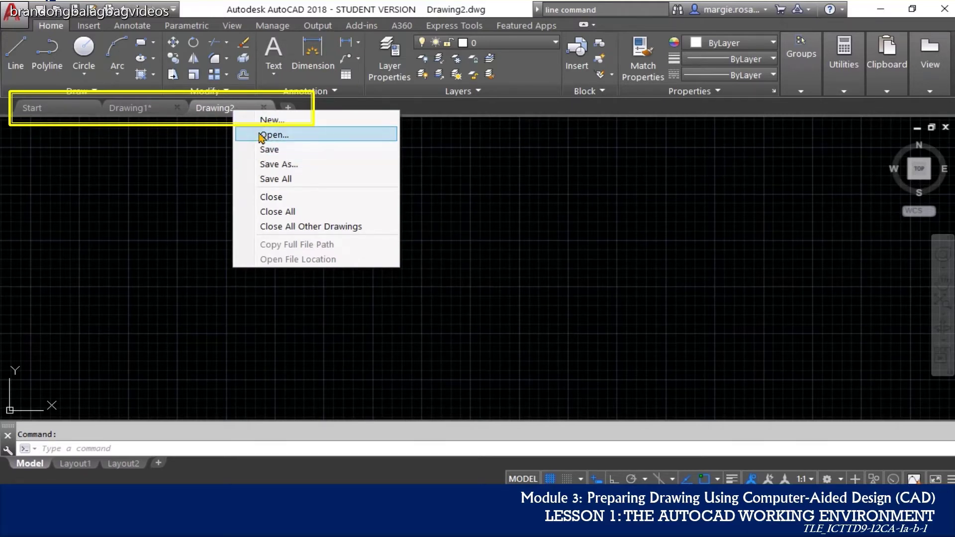
{"action": "left_click", "coordinate": [161, 182]}
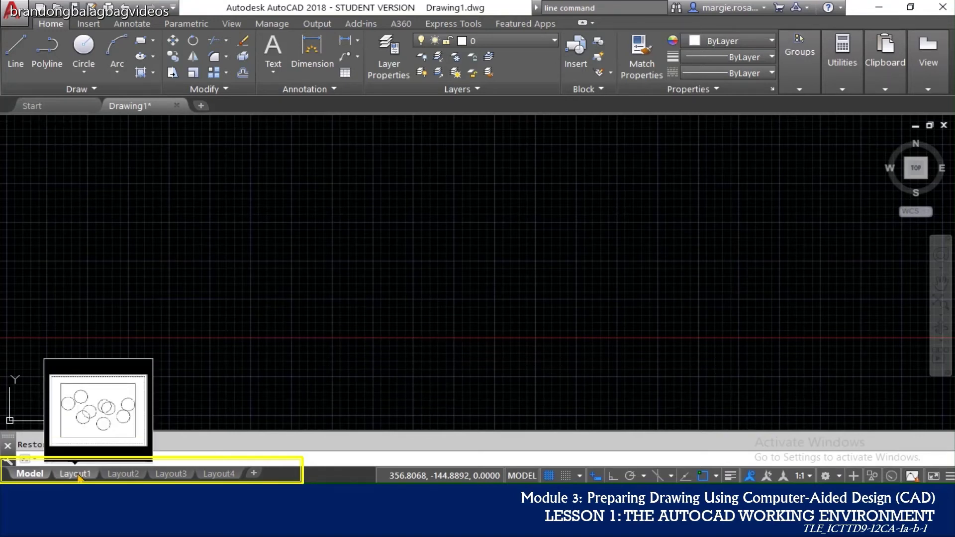
- Show Layout1, view its layout options unchanged, and add a new Layout5
{"action": "left_click", "coordinate": [77, 475]}
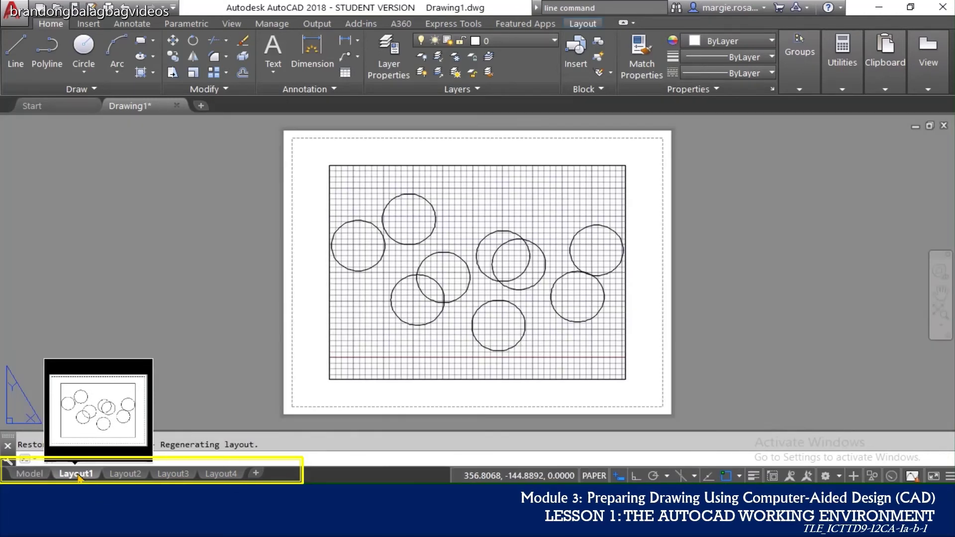
{"action": "right_click", "coordinate": [115, 476]}
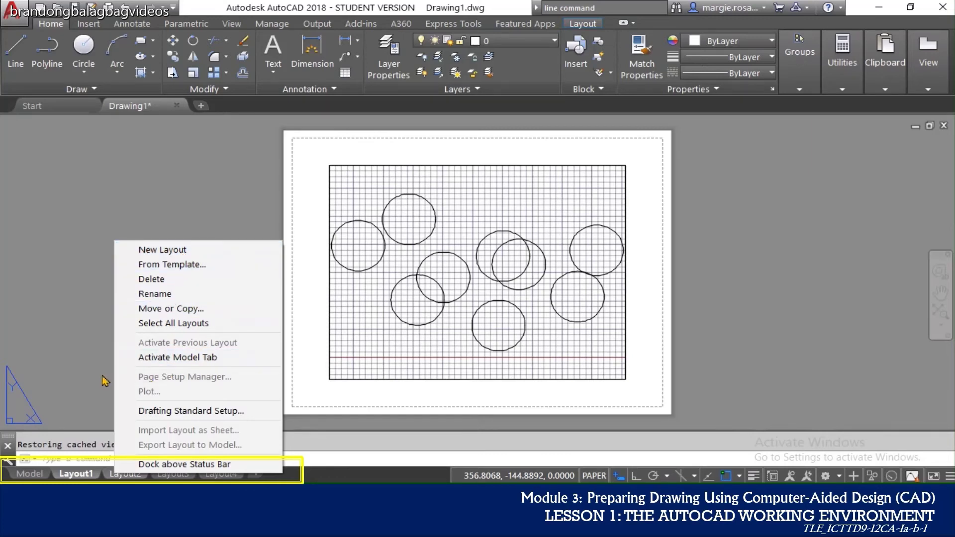
{"action": "left_click", "coordinate": [268, 480]}
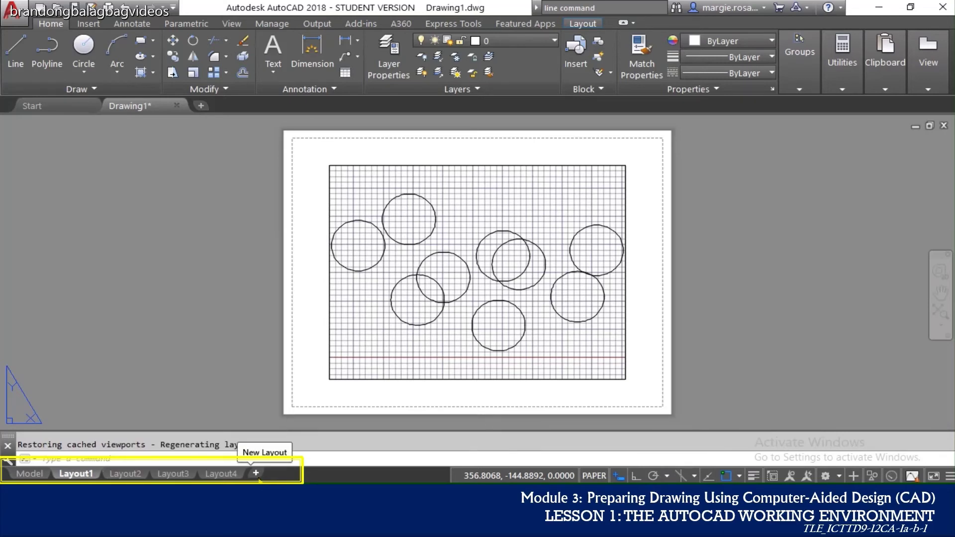
{"action": "left_click", "coordinate": [259, 479]}
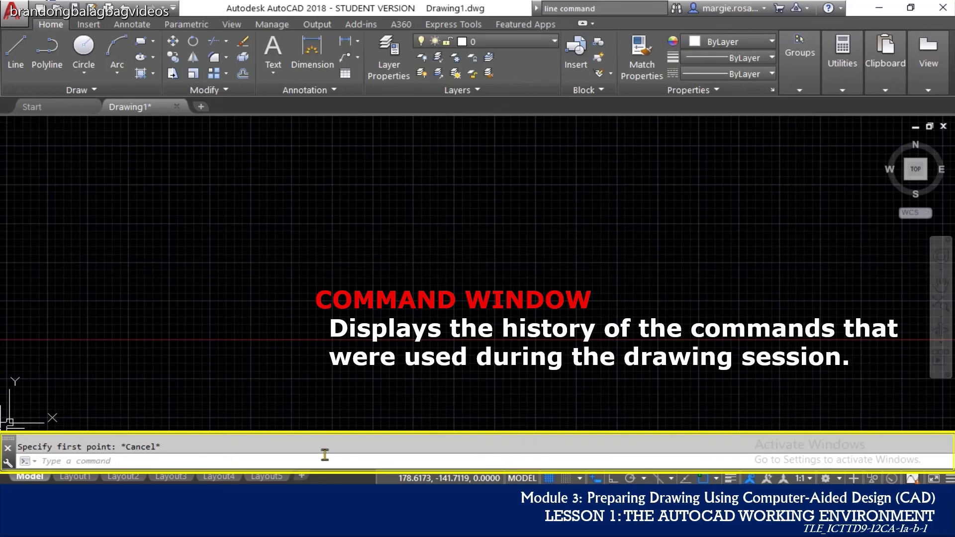
- Start the LINE command from the command line and cancel it before drawing
{"action": "left_click", "coordinate": [259, 460]}
{"action": "type", "text": "LINE"}
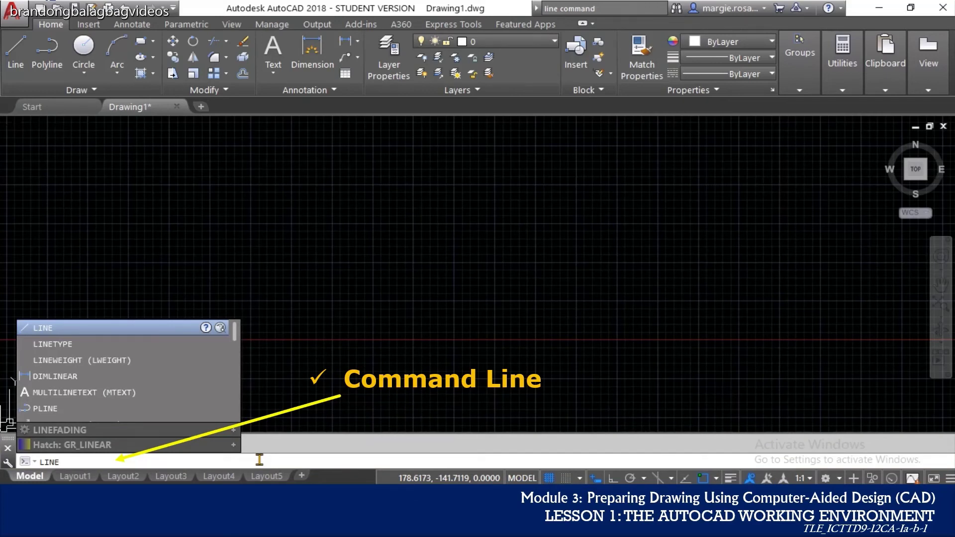
{"action": "key", "text": "Return"}
{"action": "key", "text": "Escape"}
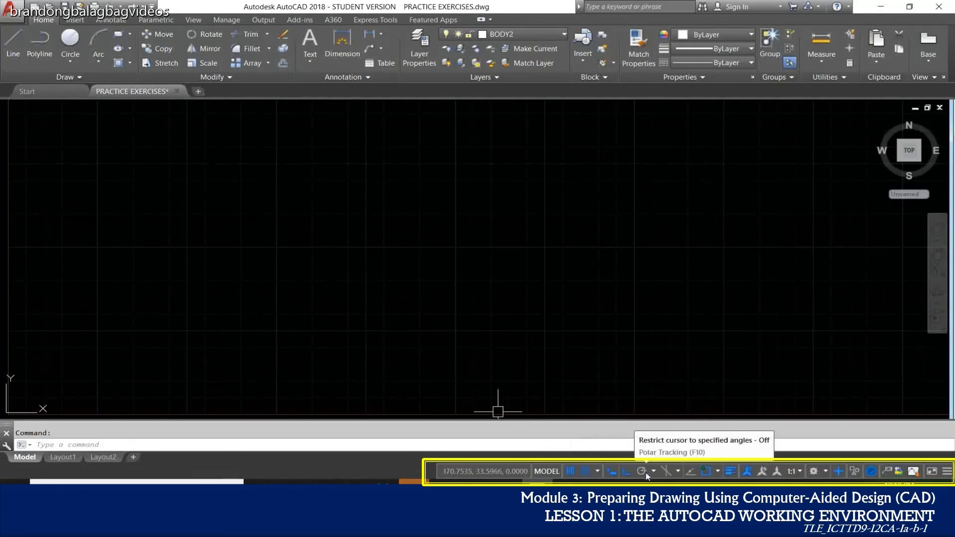
- Look over the Object Snap modes, then show the status bar customization list
{"action": "left_click", "coordinate": [718, 471]}
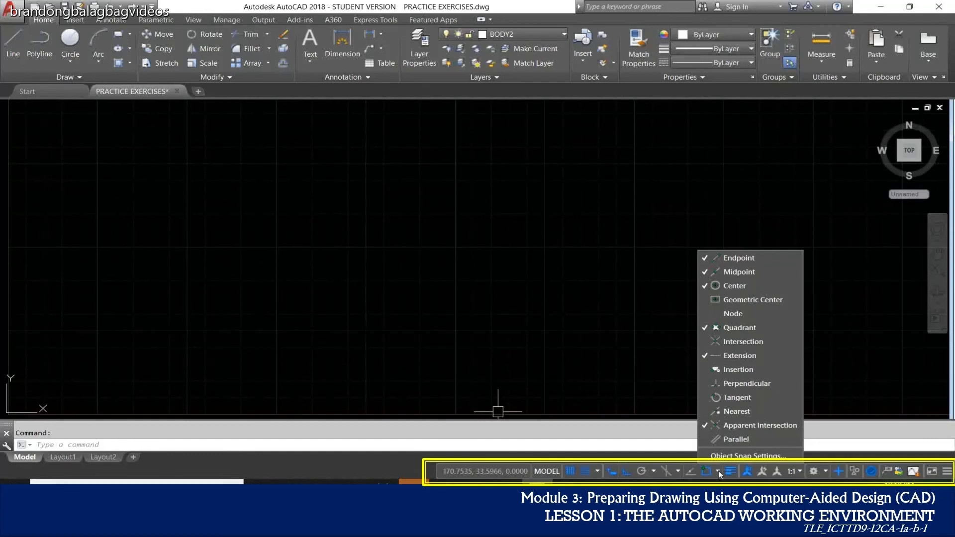
{"action": "left_click", "coordinate": [718, 471]}
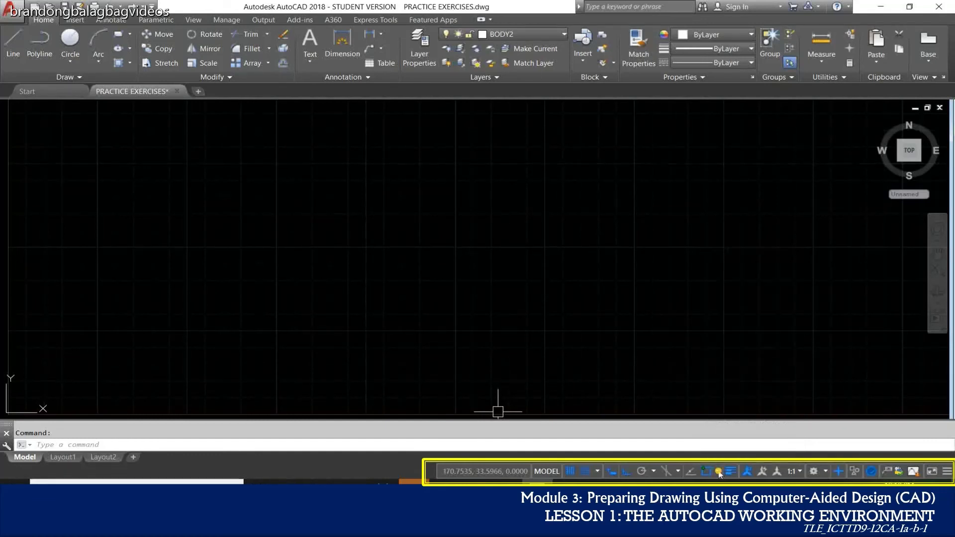
{"action": "left_click", "coordinate": [945, 477]}
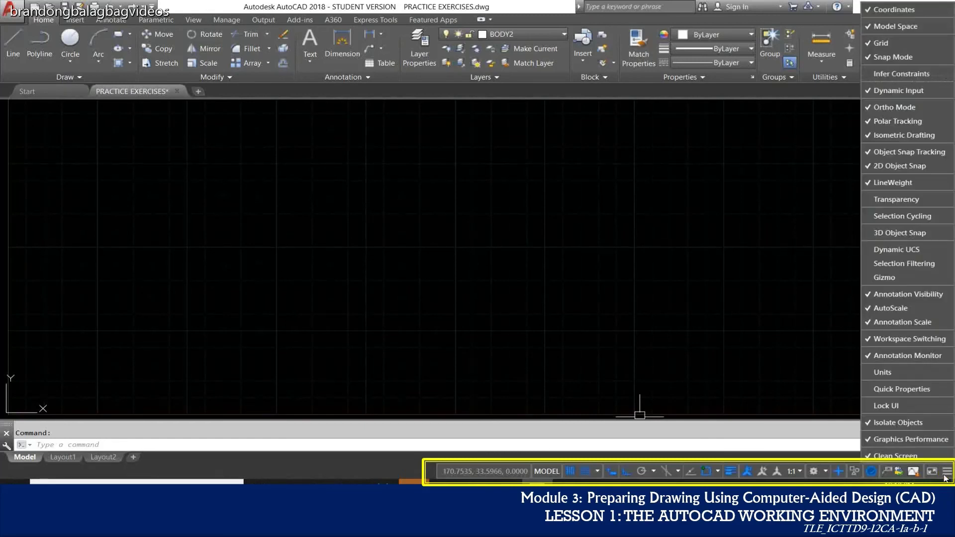